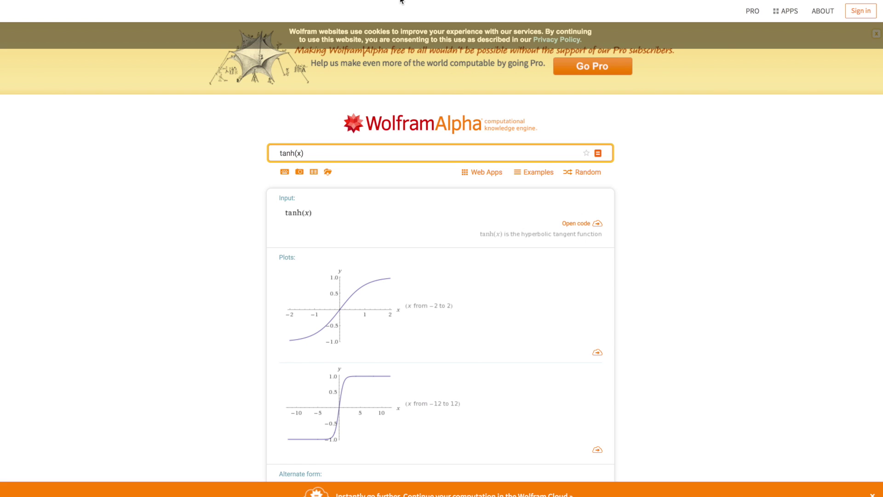
- Scroll through the tanh(x) results and plots on Wolfram Alpha
scroll(442, 408, "down", 2)
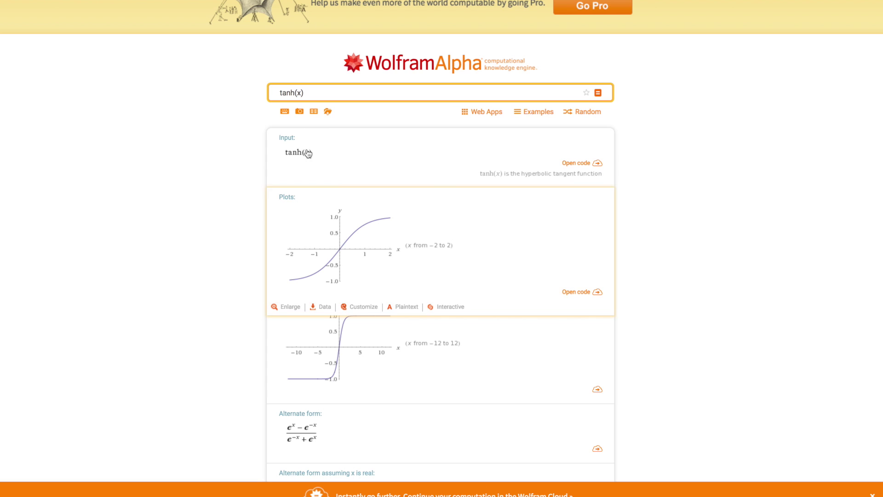
scroll(189, 226, "down", 1)
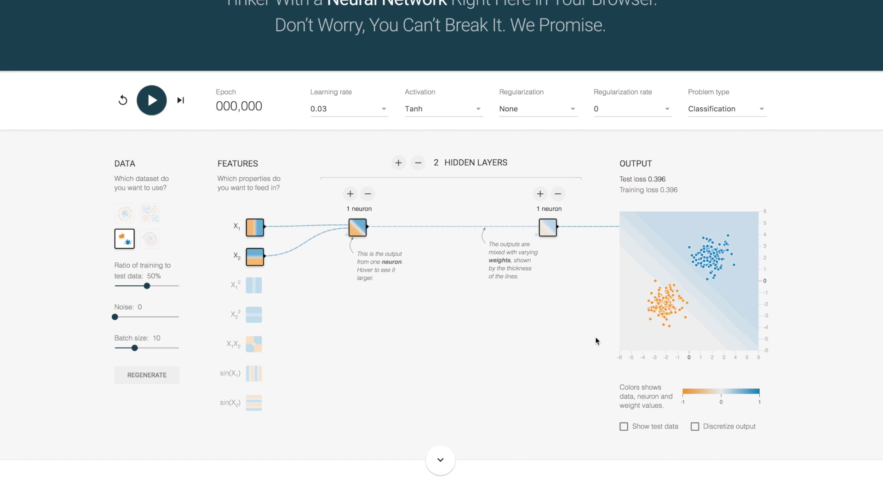
- Cut the network to one hidden layer of one neuron and train it to loss 0.001
left_click(418, 163)
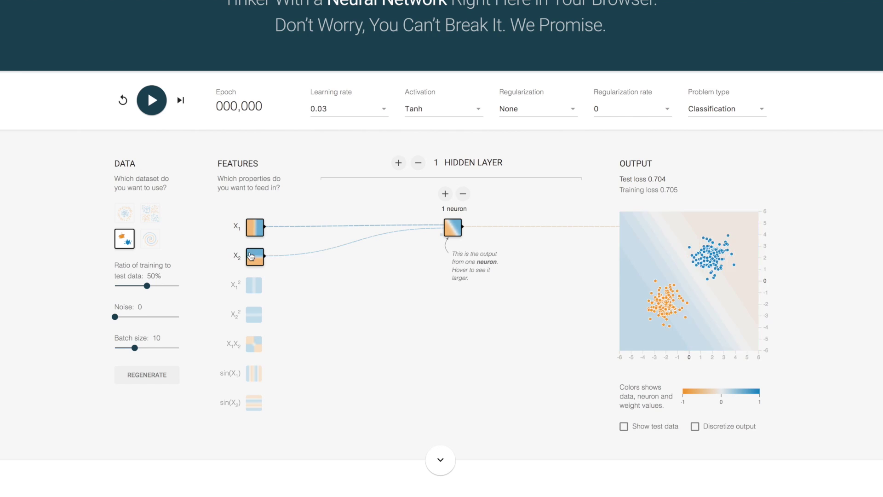
mouse_move(449, 229)
scroll(344, 159, "up", 1)
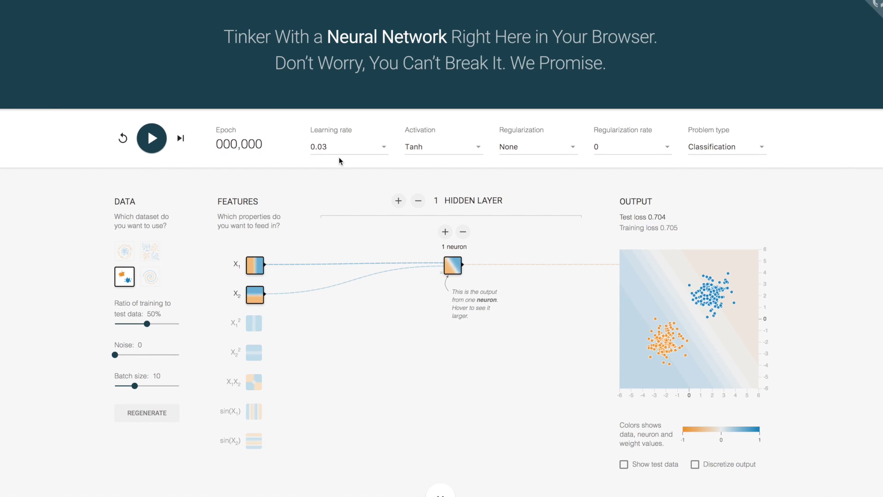
left_click(155, 137)
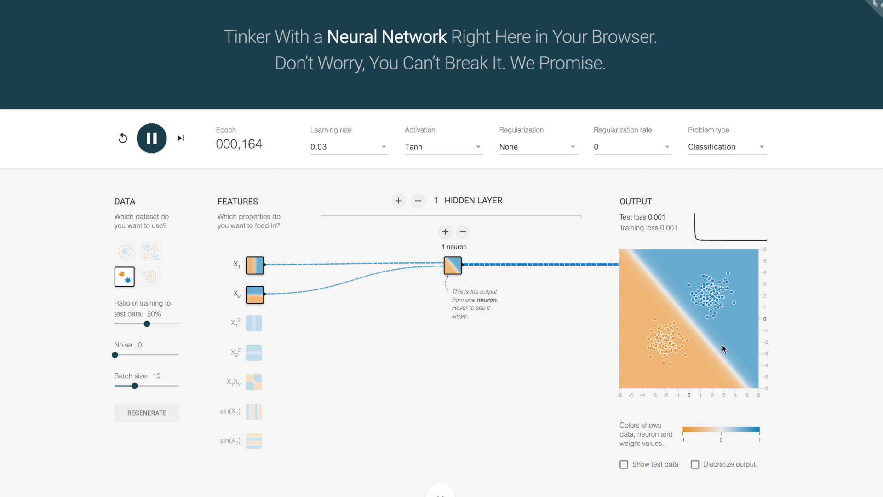
- Pause, switch to the XOR dataset, and retrain the one-neuron network
left_click(152, 138)
left_click(150, 252)
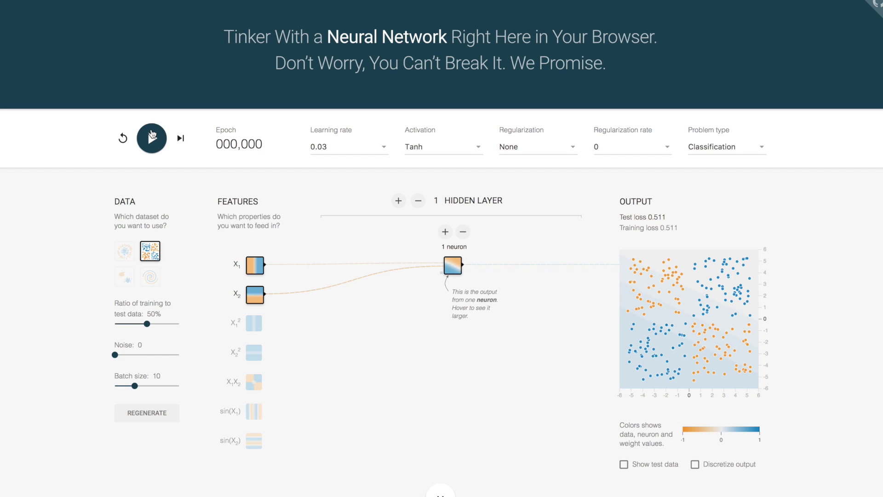
left_click(152, 136)
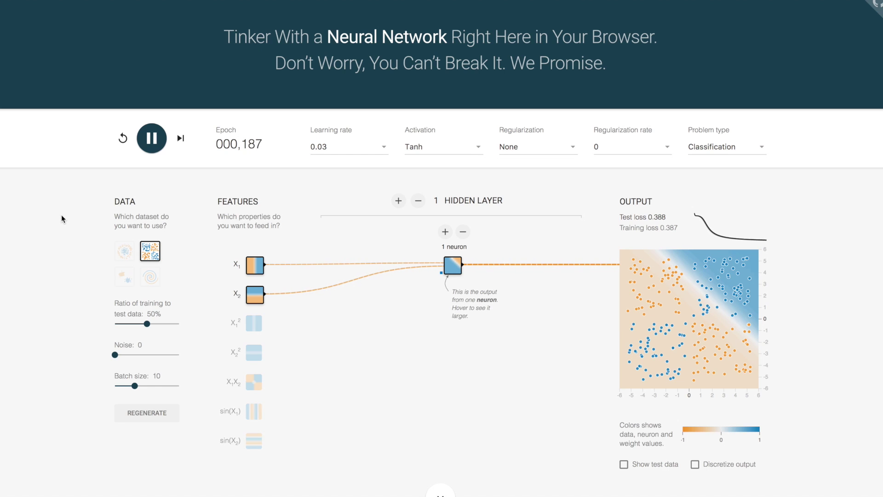
- Pause at epoch 270 and make the network two hidden layers of 2 and 1 neurons
left_click(149, 134)
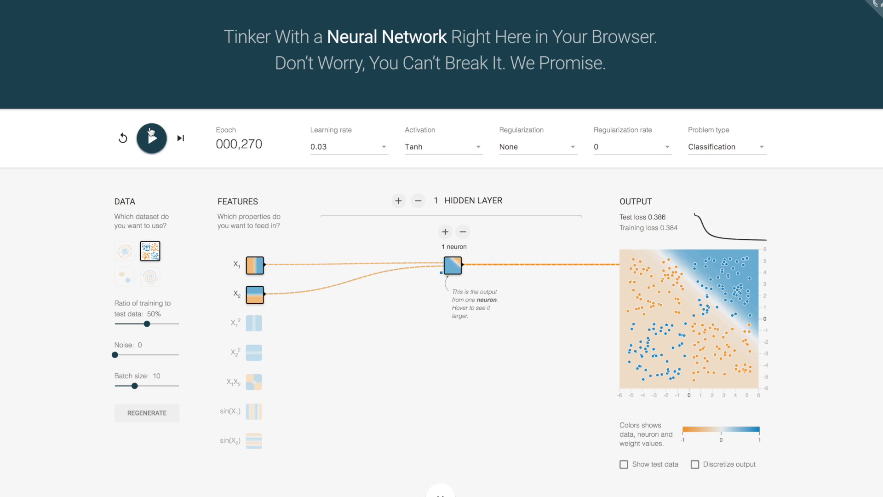
left_click(398, 201)
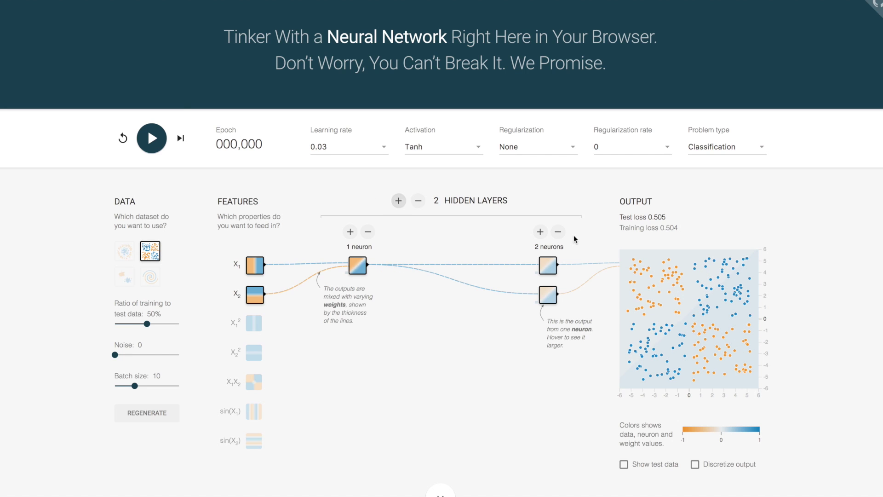
left_click(558, 231)
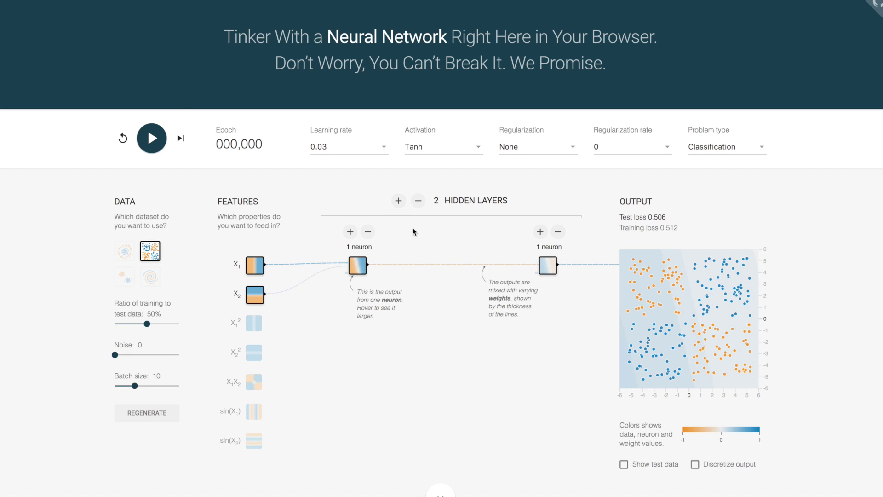
left_click(349, 233)
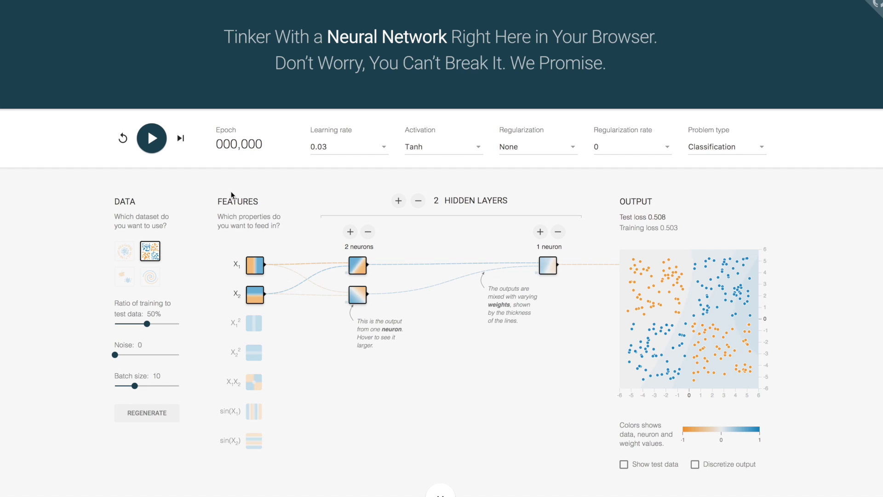
- Run a short trial training of the 2-1 network on XOR, then stop it
left_click(153, 138)
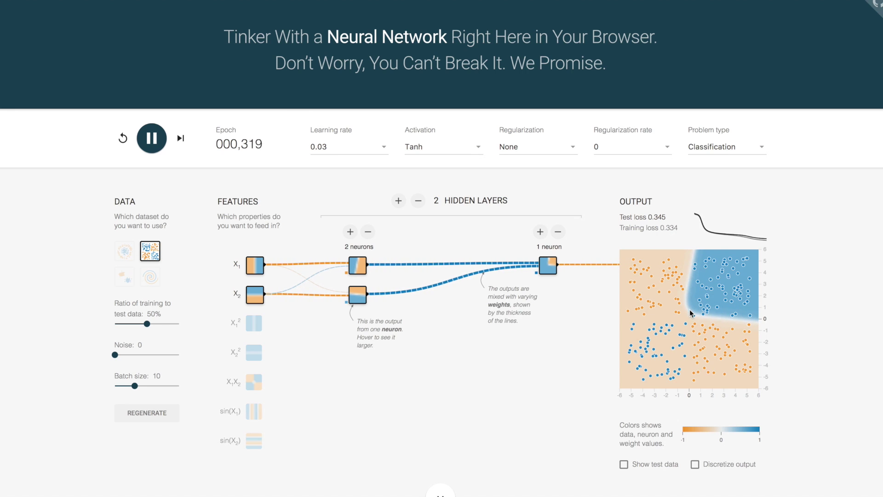
left_click(153, 139)
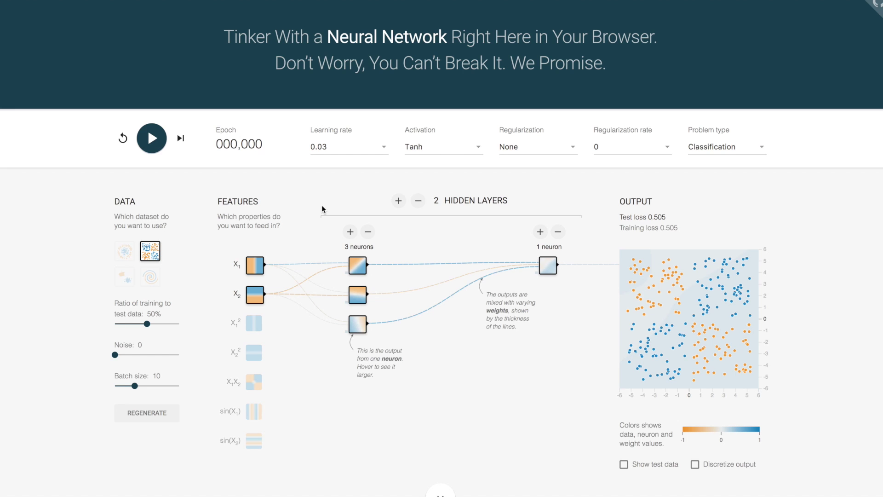
- Train the three-neuron network on XOR and pause at epoch 416, test loss 0.072
left_click(151, 138)
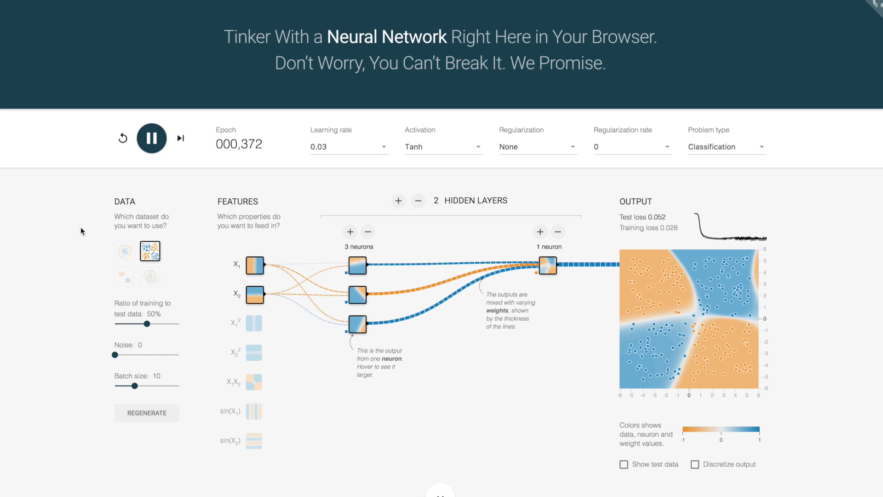
left_click(155, 138)
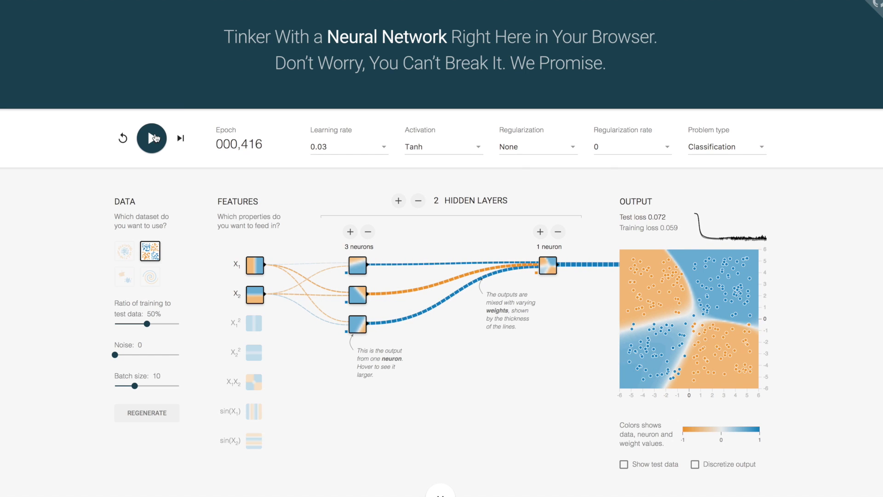
- Add a fourth first-layer neuron and train on XOR to test loss 0.007
left_click(349, 231)
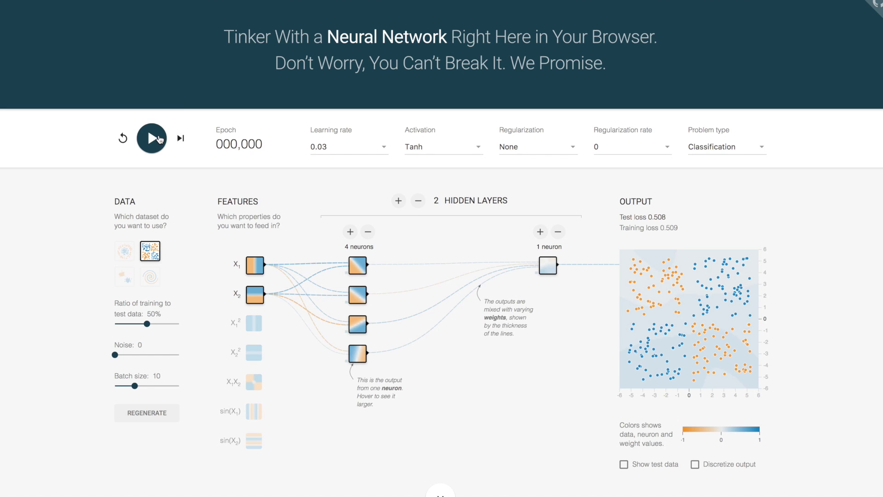
left_click(158, 139)
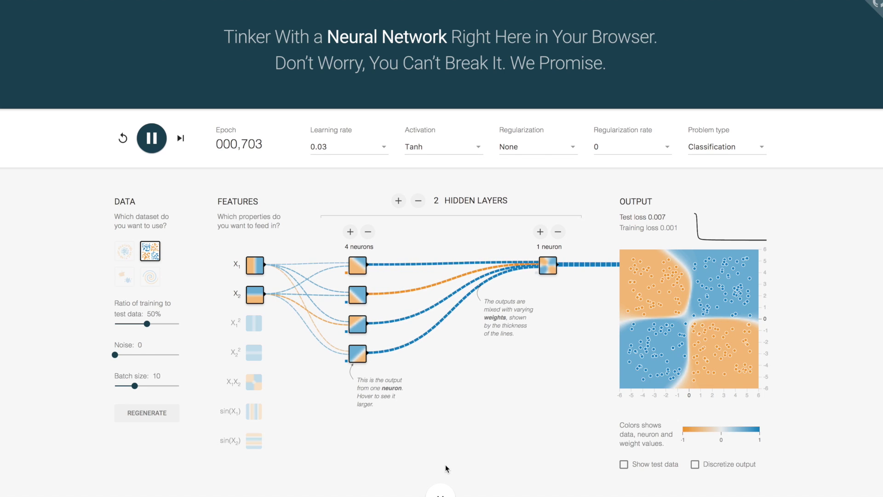
- Load the circle dataset and set the first hidden layer to 2 neurons
left_click(123, 261)
left_click(368, 232)
left_click(368, 232)
left_click(367, 232)
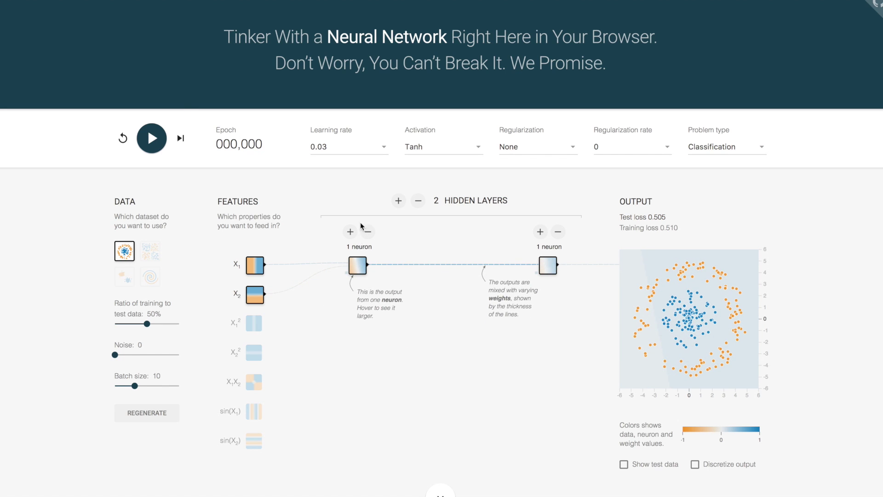
left_click(350, 231)
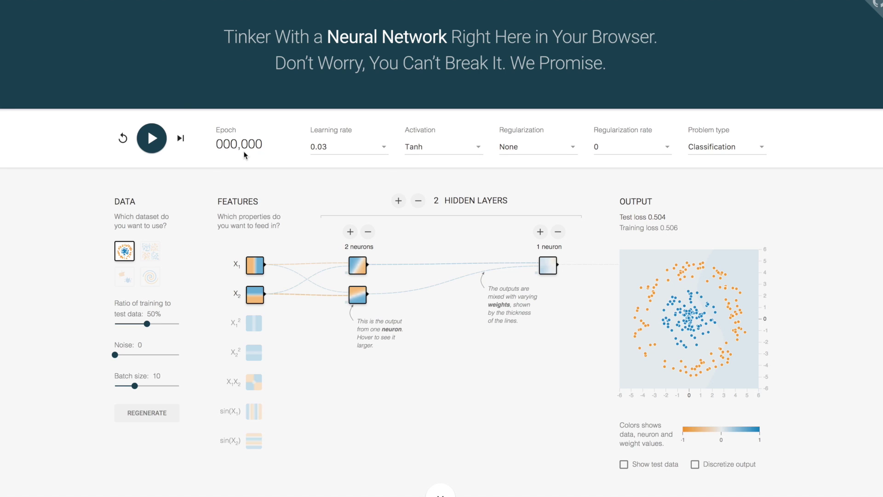
- Train the two-neuron network on the circle dataset
left_click(148, 130)
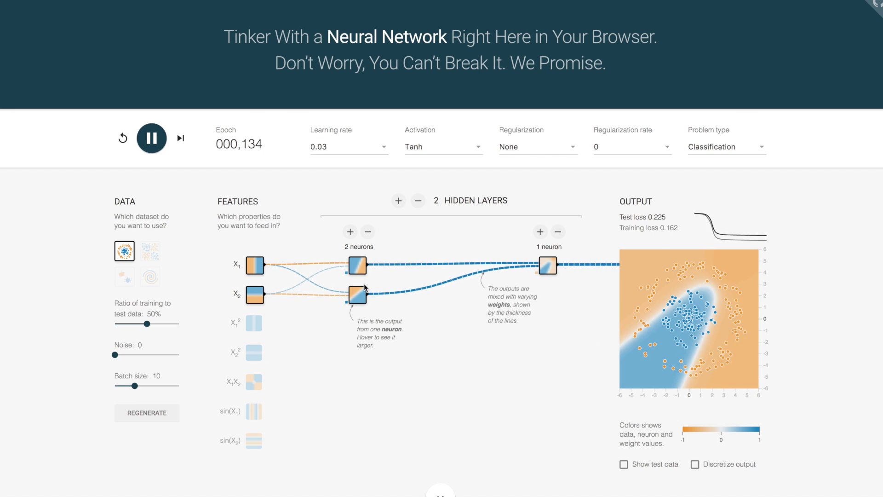
mouse_move(355, 304)
mouse_move(357, 284)
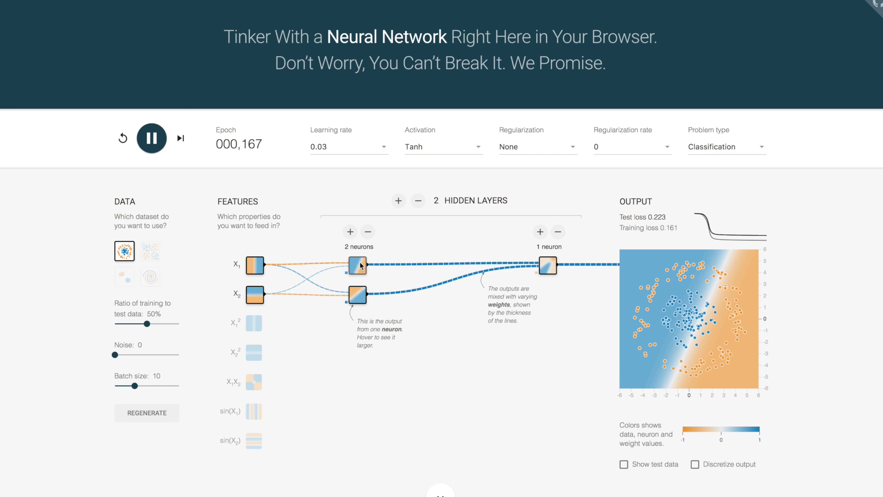
mouse_move(359, 269)
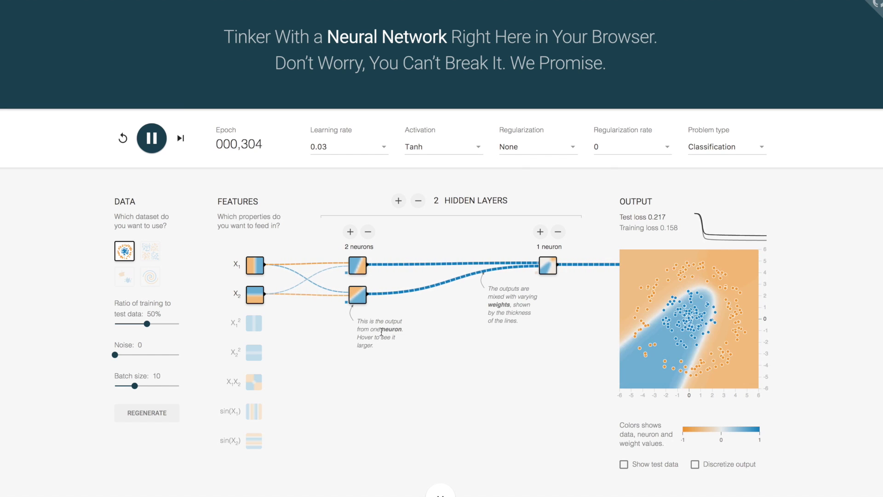
- Add a third first-layer neuron and retrain, reaching test loss 0.211 at epoch 197
left_click(350, 232)
left_click(151, 138)
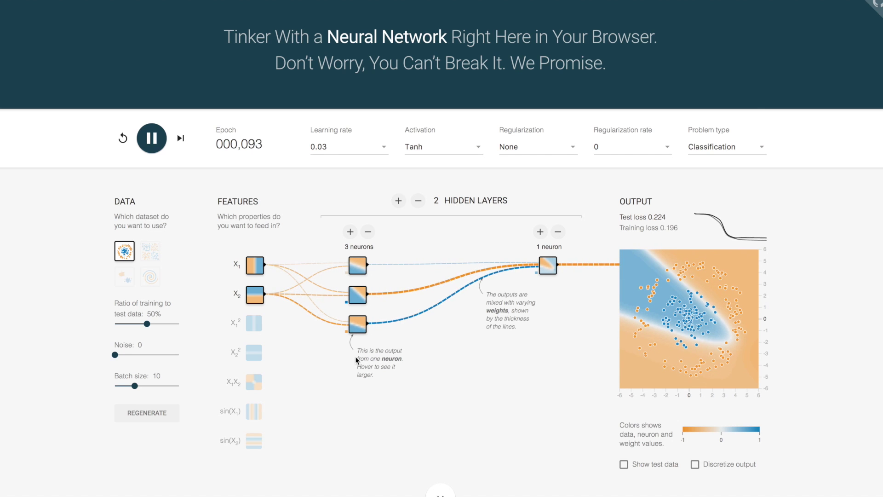
mouse_move(363, 319)
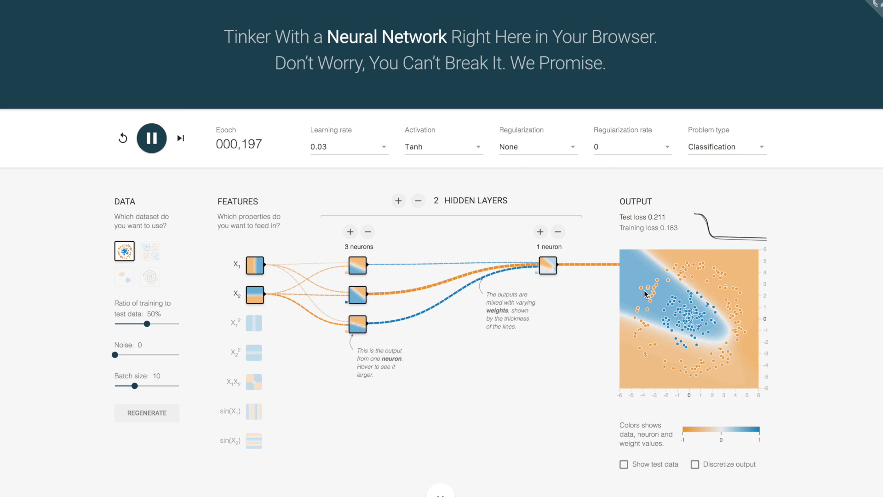
- Widen the first hidden layer to 7 neurons and train until test loss reaches 0.001
left_click(351, 232)
left_click(351, 232)
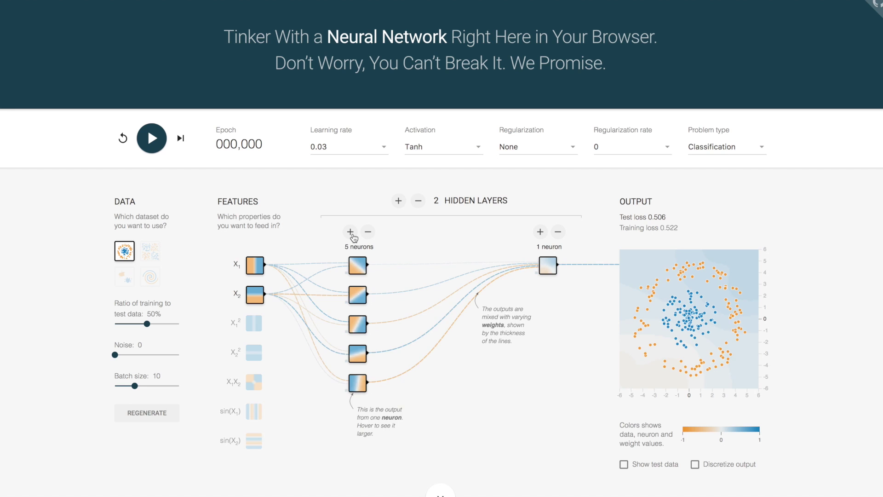
left_click(351, 232)
left_click(350, 232)
left_click(148, 138)
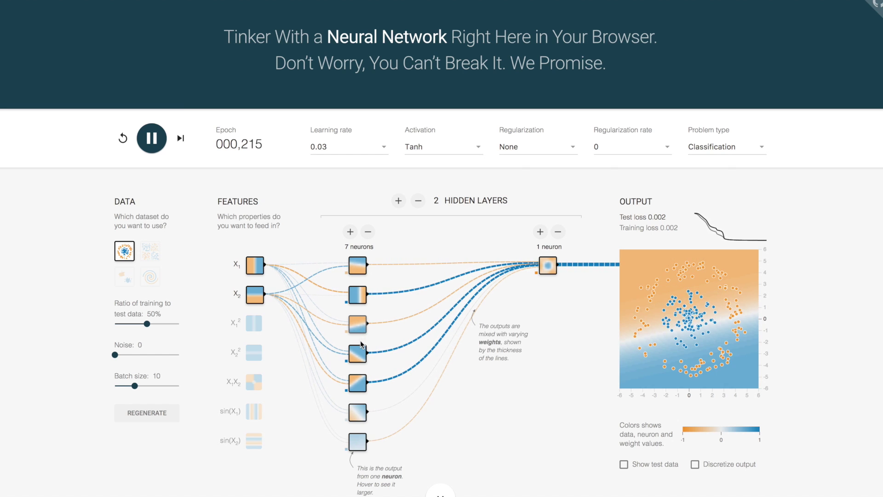
mouse_move(361, 362)
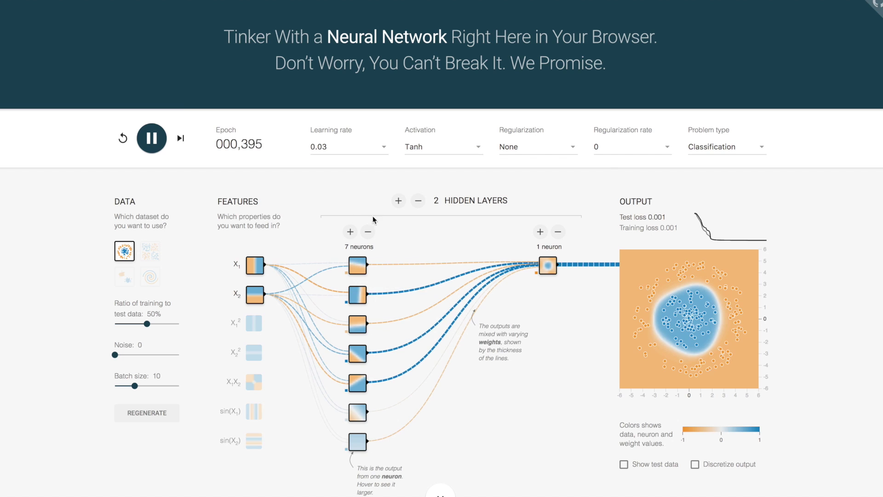
- Add two more hidden layers and widen the second and third hidden layers
left_click(399, 201)
left_click(398, 200)
left_click(398, 201)
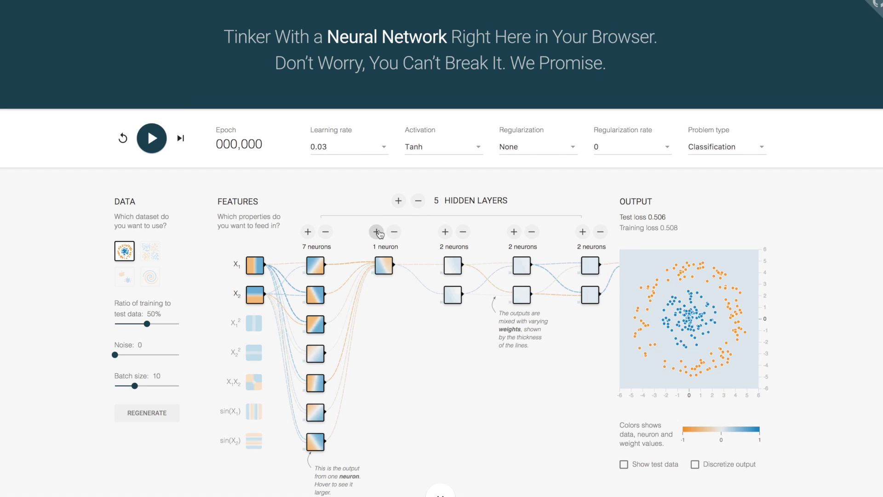
left_click(376, 231)
left_click(376, 232)
left_click(376, 232)
left_click(376, 231)
left_click(445, 231)
left_click(445, 231)
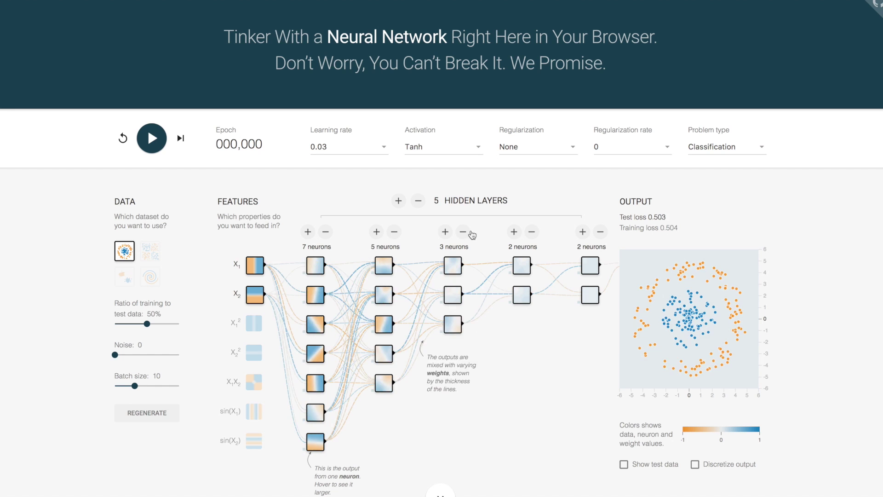
- Grow the fourth hidden layer to six neurons and start training the 7-5-5-6-2 network
left_click(514, 232)
left_click(514, 231)
left_click(514, 231)
left_click(513, 232)
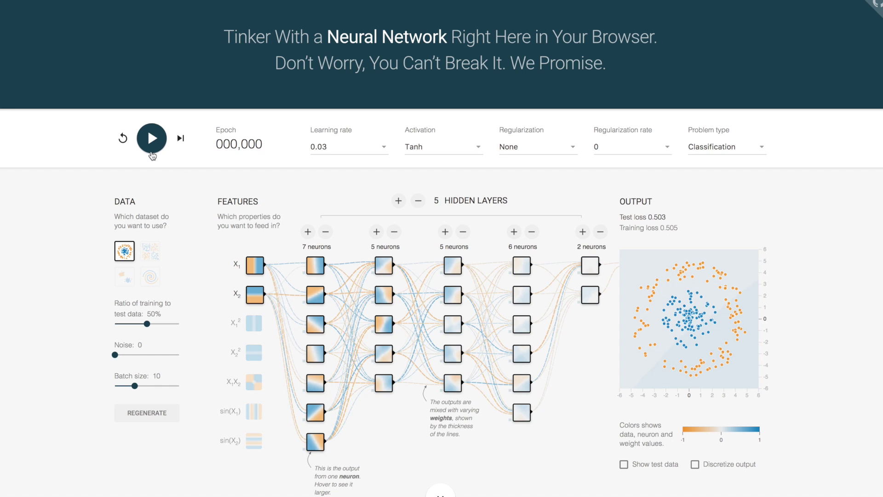
left_click(159, 148)
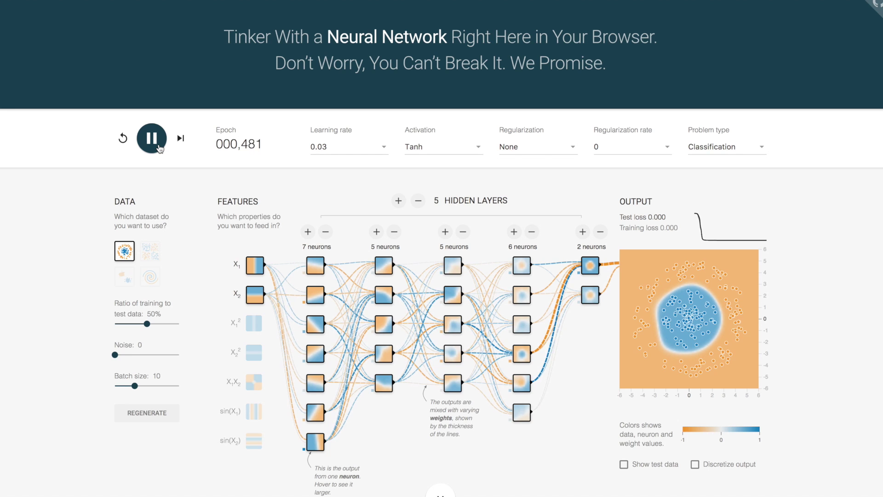
- Pause training at epoch 498 with test and training loss at 0.000
left_click(159, 148)
- Cut the fifth hidden layer to 1 neuron, giving an untrained 7-5-5-6-1 network
left_click(600, 231)
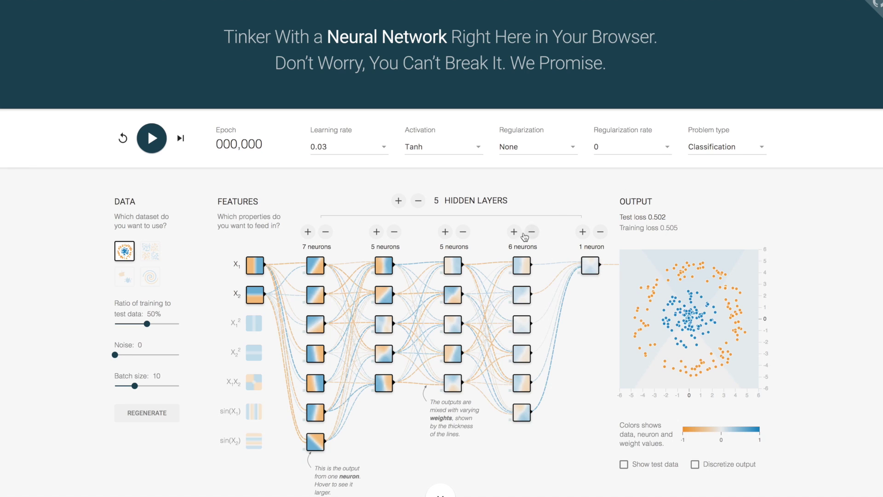
mouse_move(498, 271)
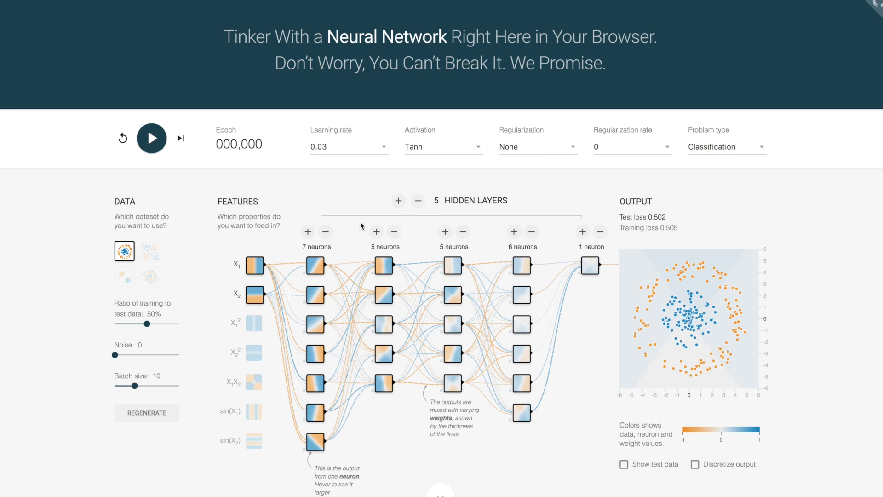